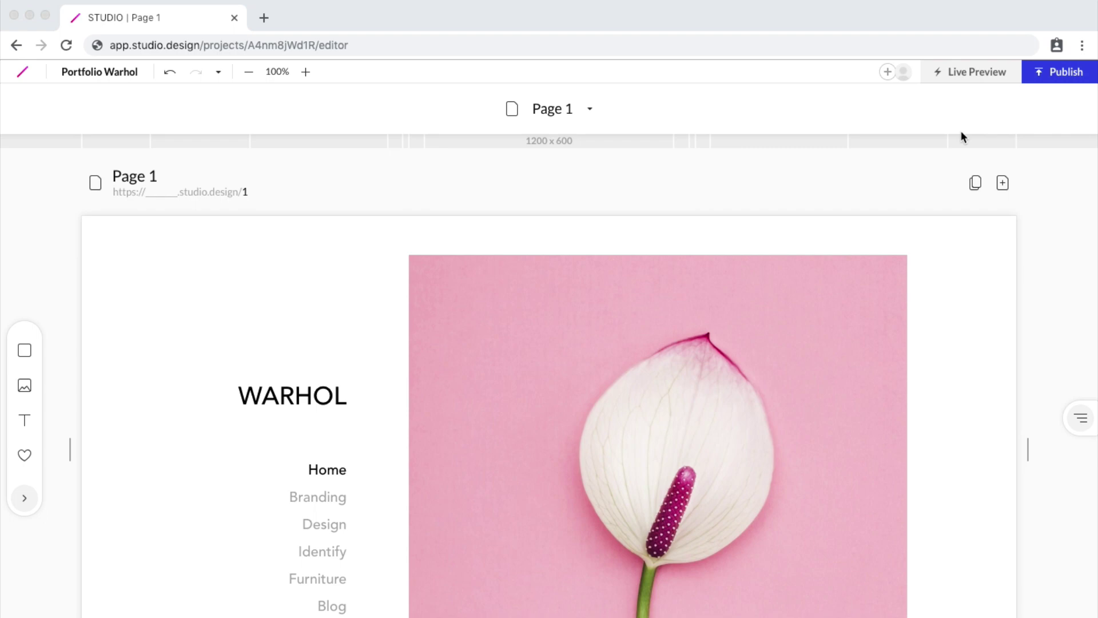
Publish the site on the portfolio-warhol.studio.design subdomain, view it, and close the live tab.
click(1040, 75)
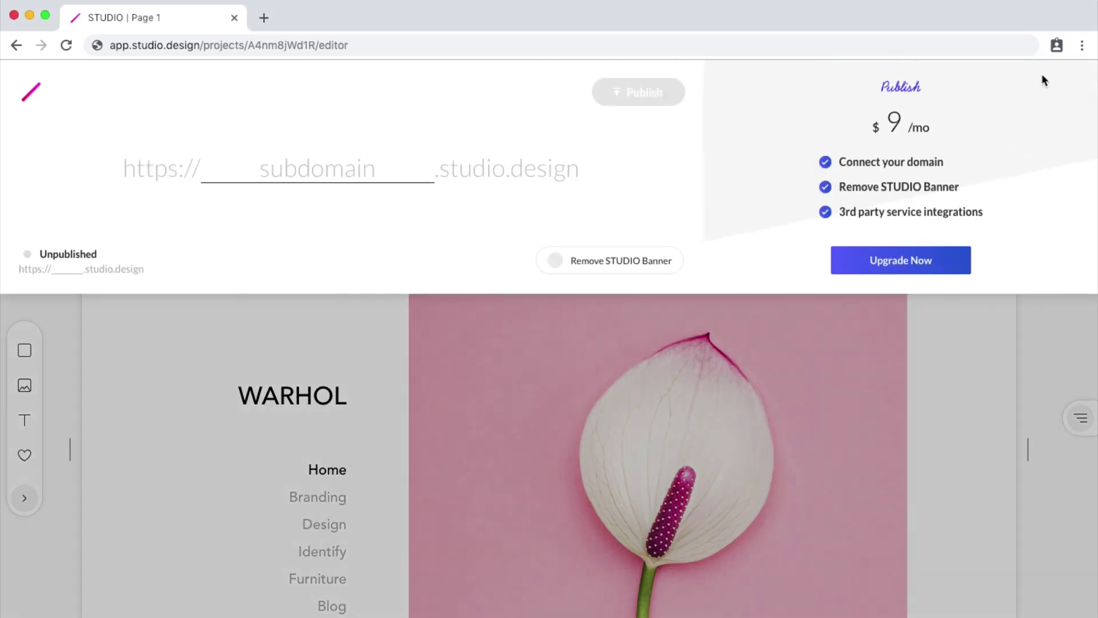
text(portfolio)
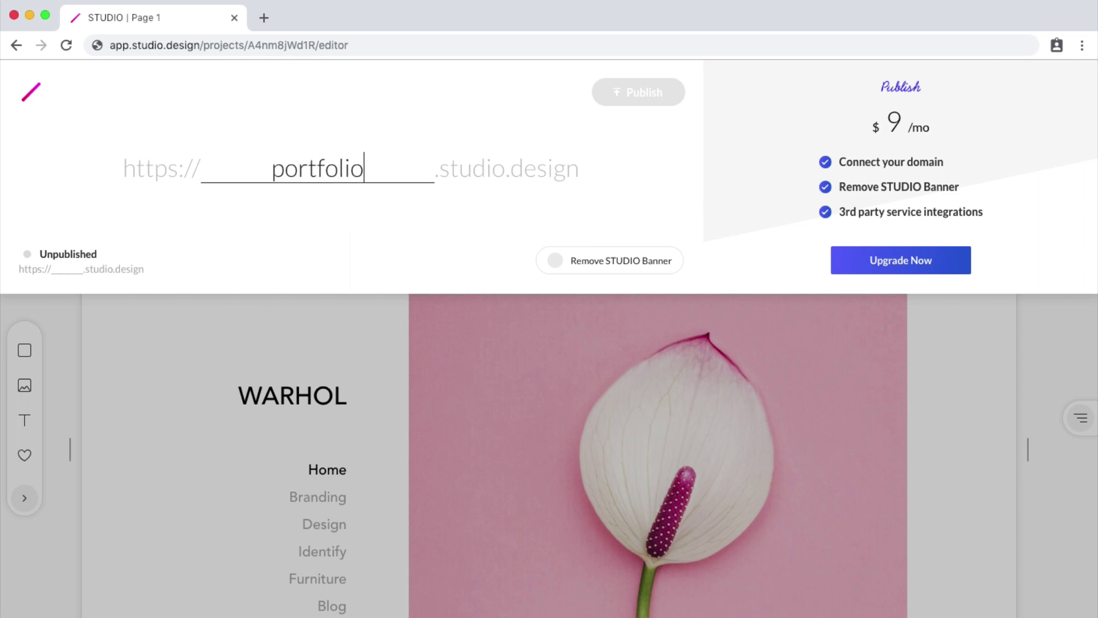
text(-warhol)
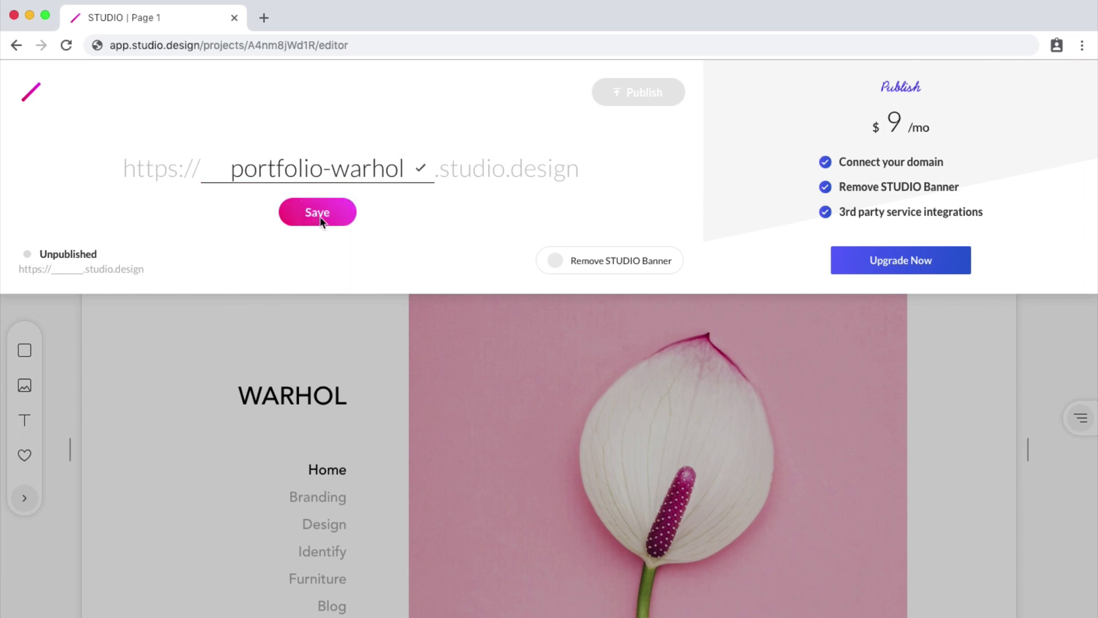
click(321, 216)
click(621, 91)
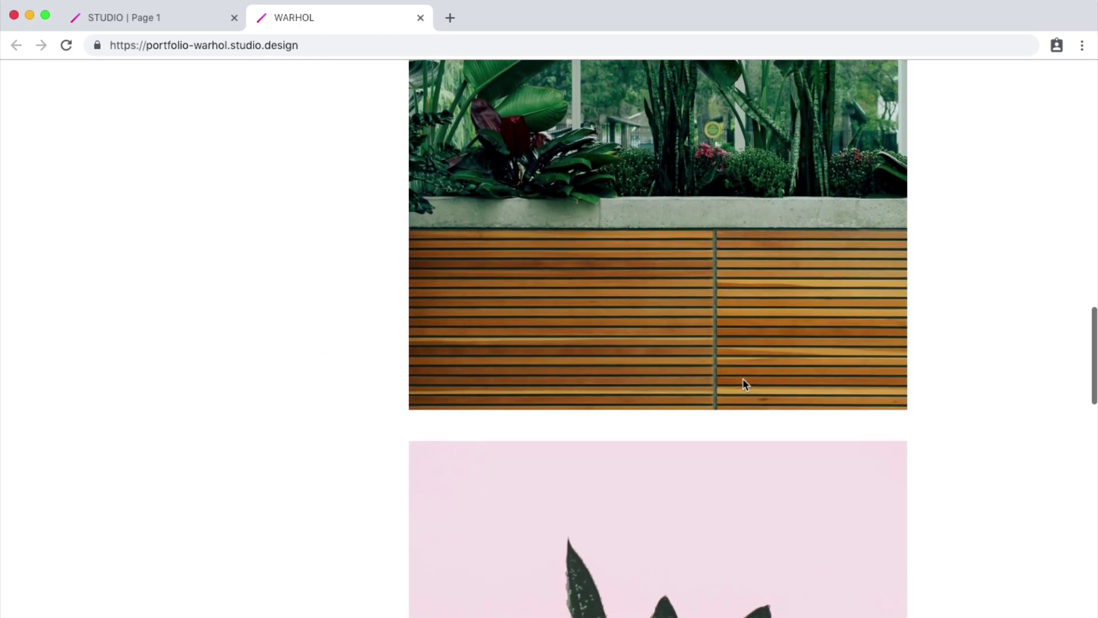
key(super+w)
Upgrade Portfolio Warhol to the $9/month Publish plan, paying with the card number, expiry and CVC.
click(1063, 72)
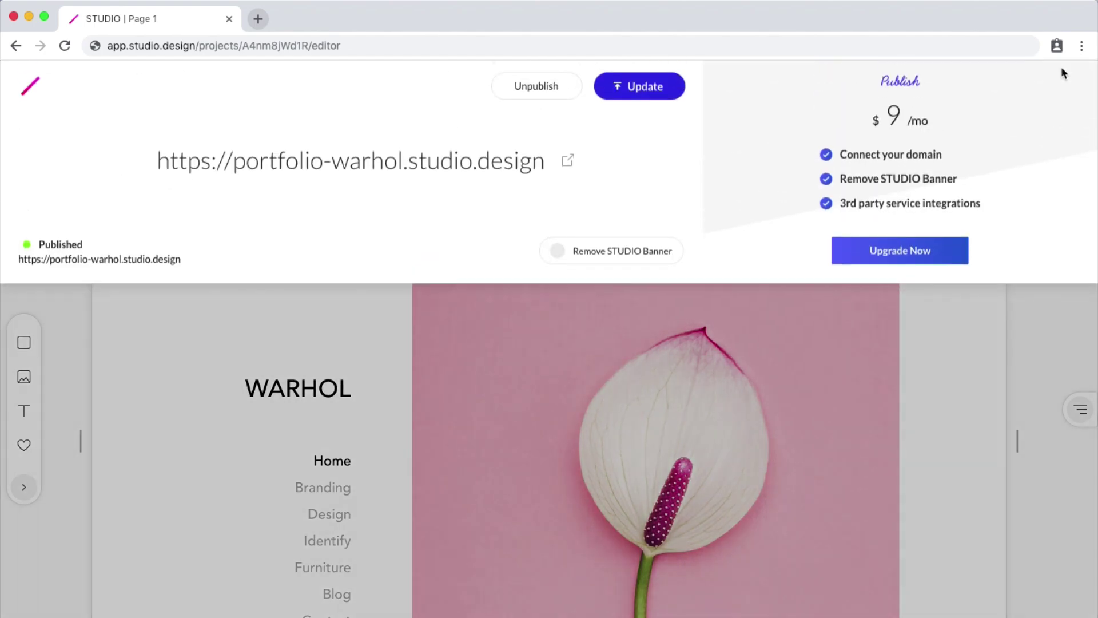
click(914, 258)
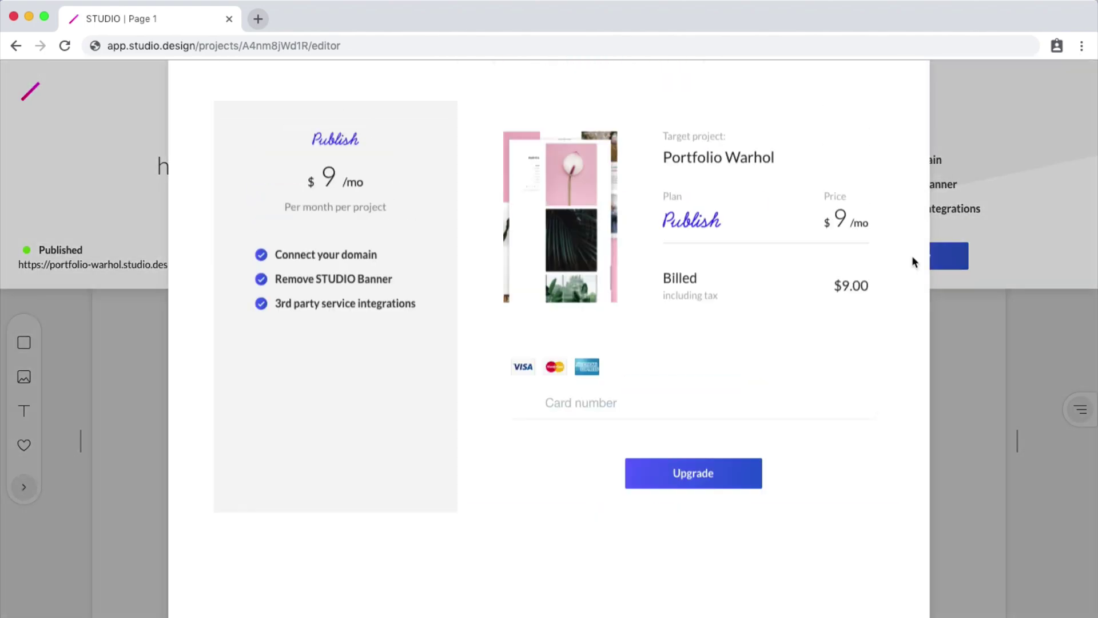
click(613, 464)
text(4242 )
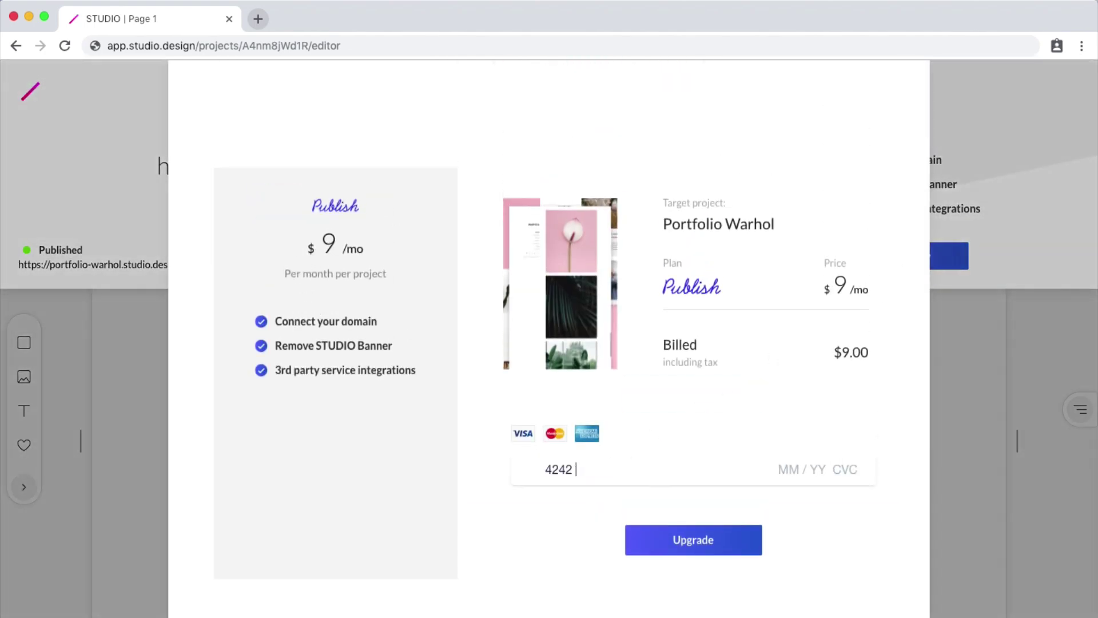
text(4242 4242 4242 04 / 24 242)
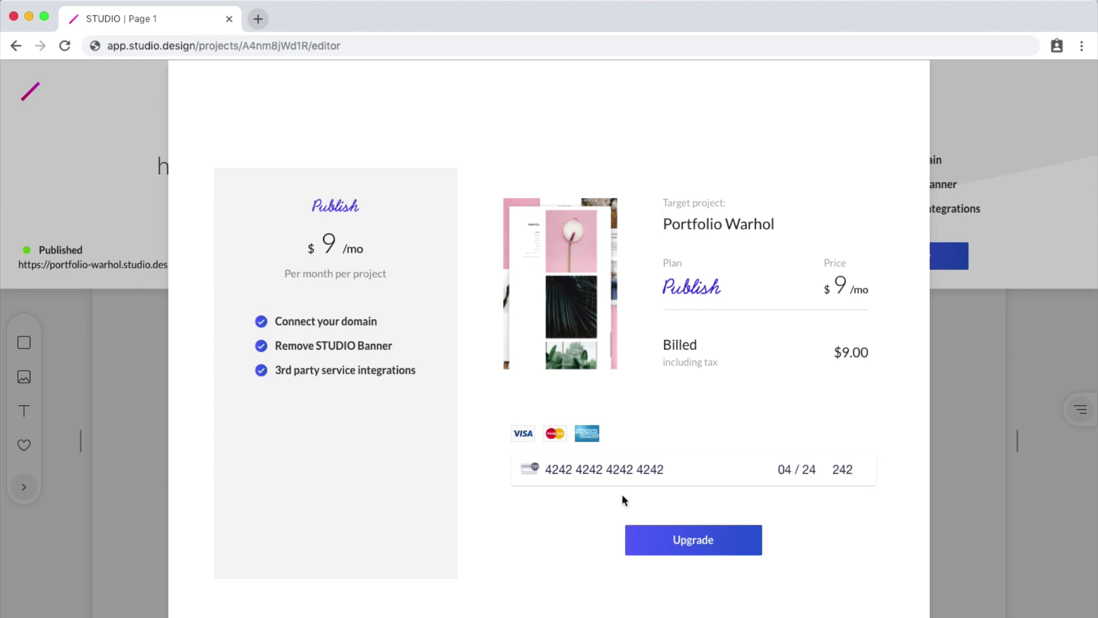
click(685, 548)
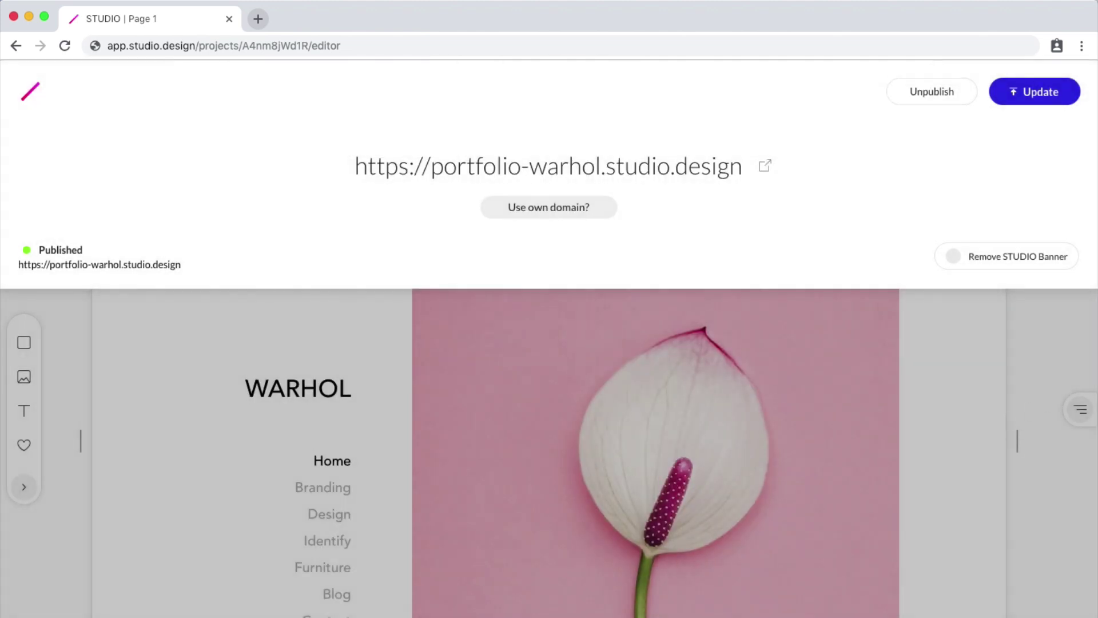
Set portfolio-warhol.com as the custom domain to get the A record 35.186.212.116.
click(556, 205)
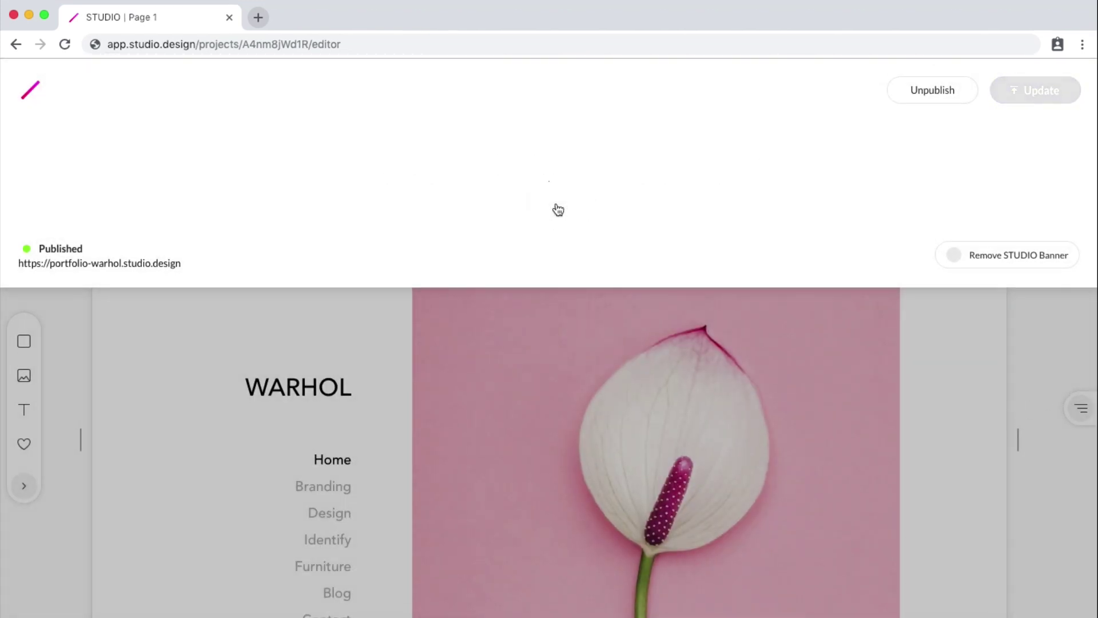
text(portfolio)
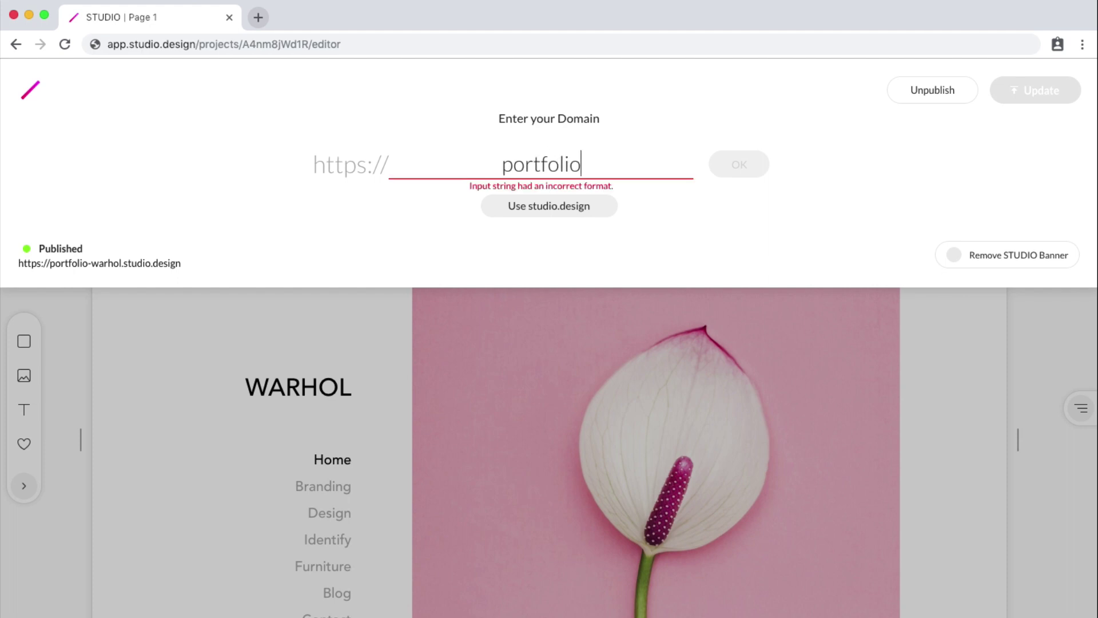
text(-warhol.com)
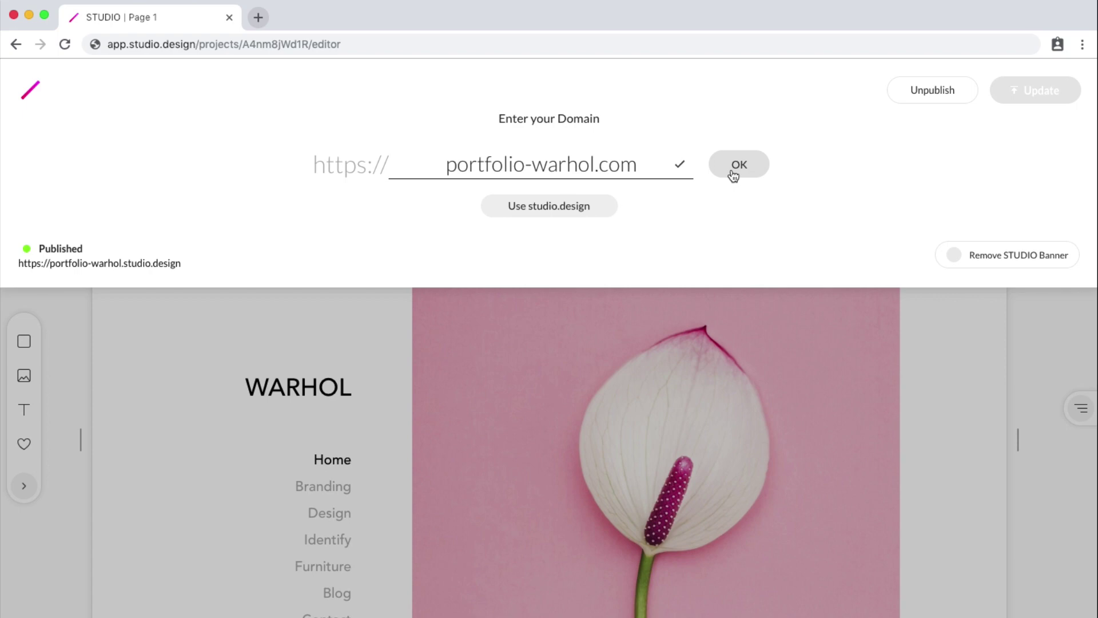
click(747, 166)
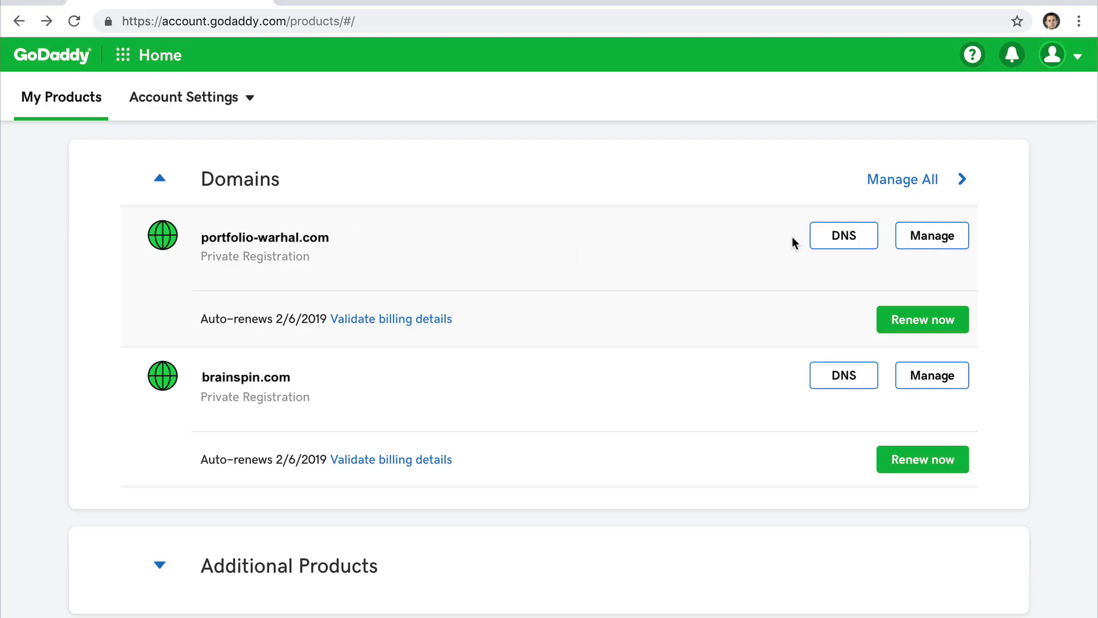
Add a GoDaddy DNS A record with host @ pointing to 35.186.212.116.
click(837, 244)
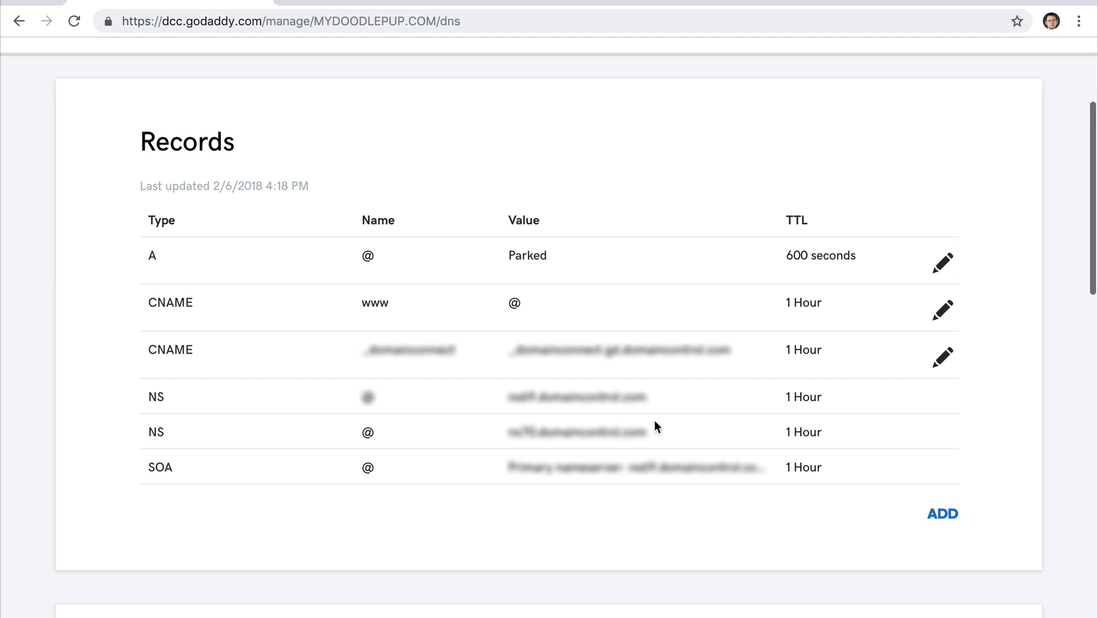
click(942, 512)
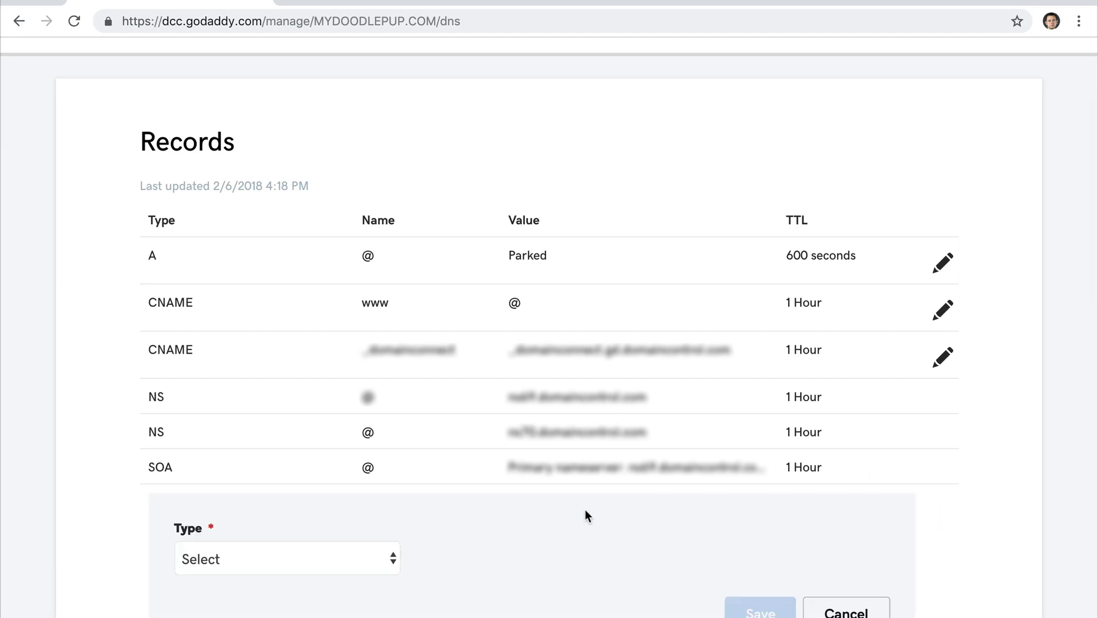
scroll(585, 511, down, 5)
click(330, 405)
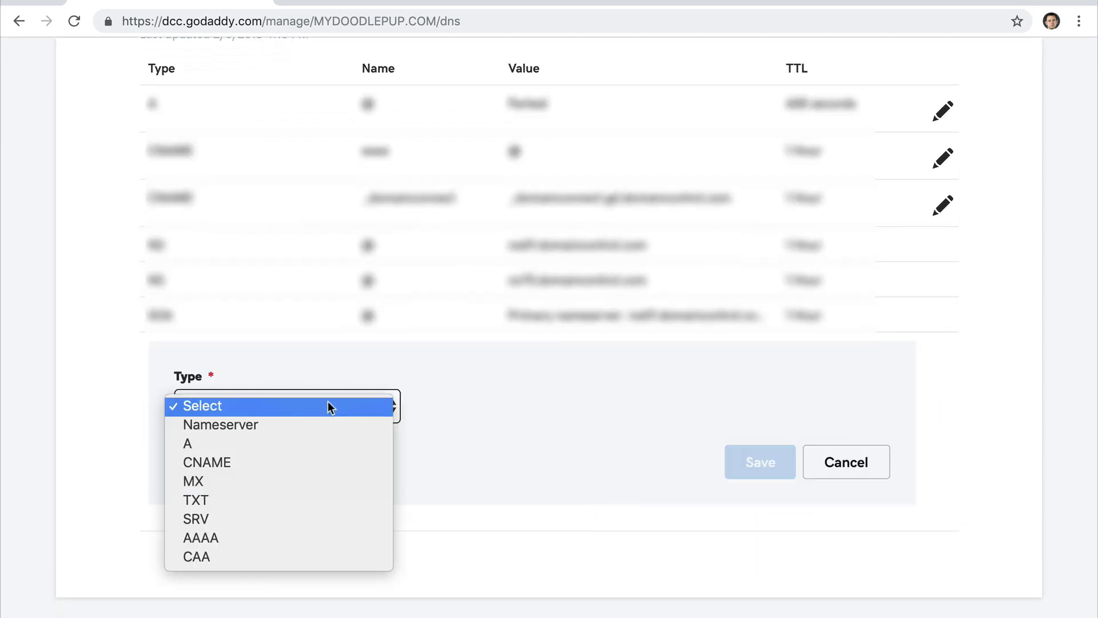
click(330, 444)
click(473, 414)
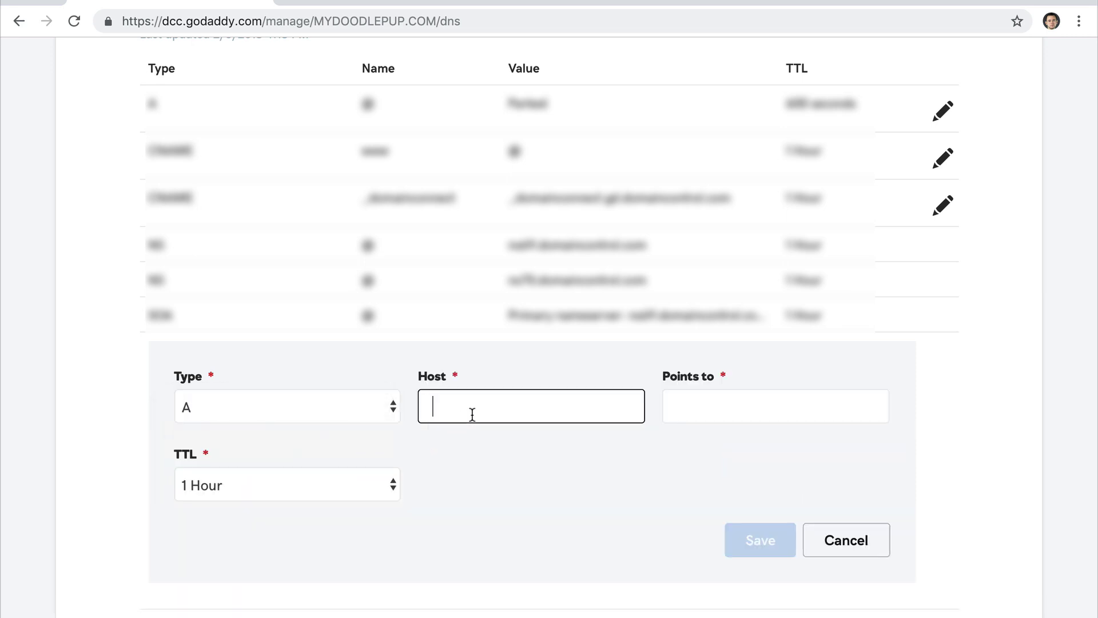
text(@)
click(684, 409)
text(35.186.212.116)
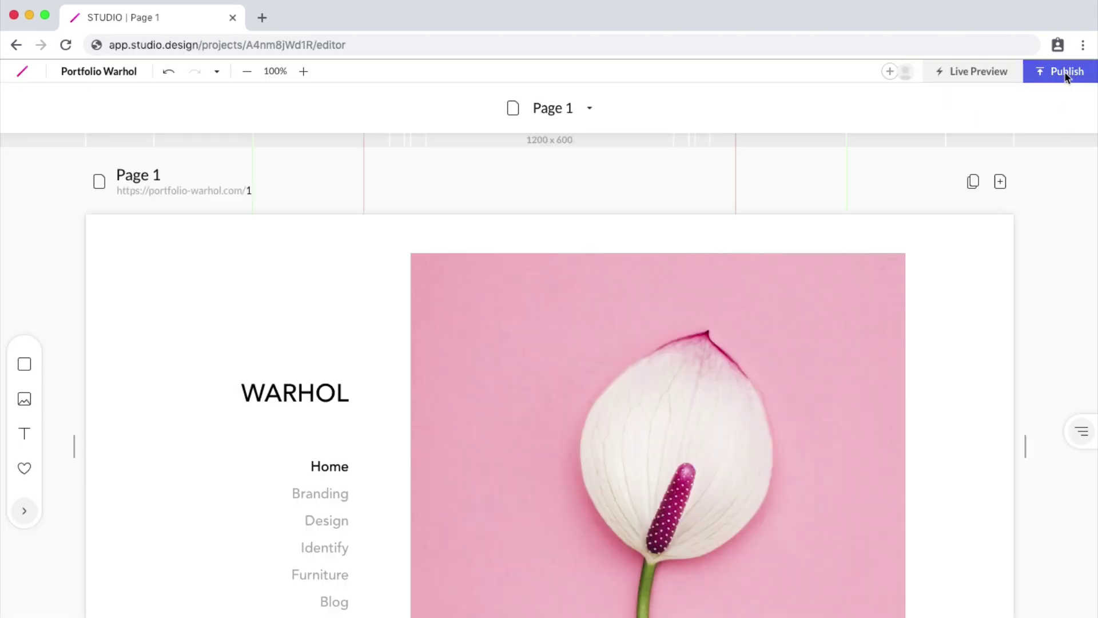
click(1066, 80)
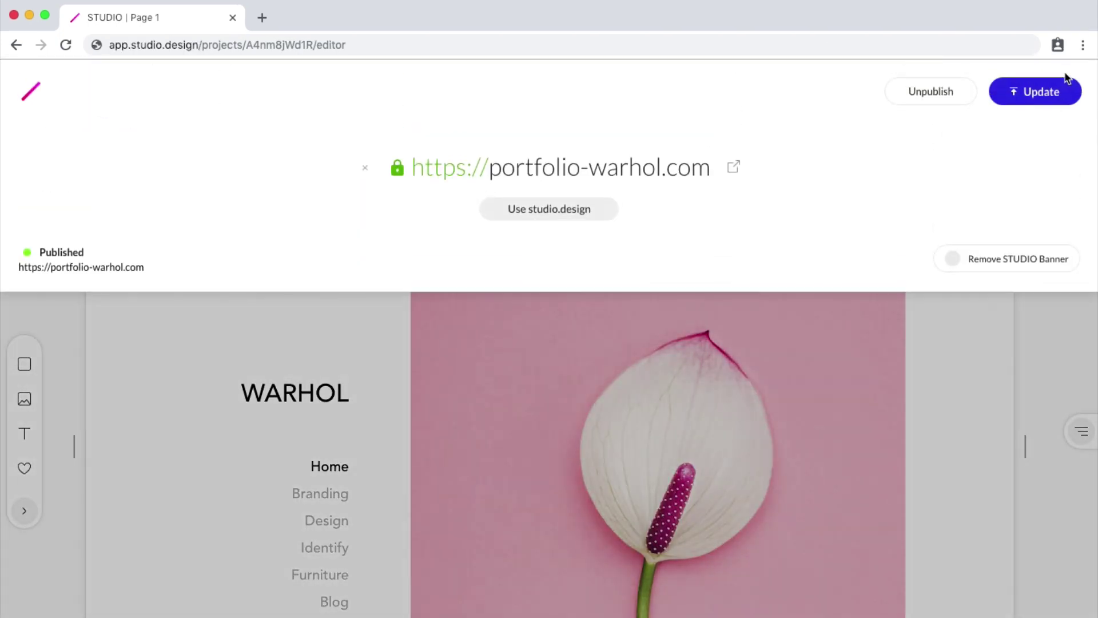
click(1088, 323)
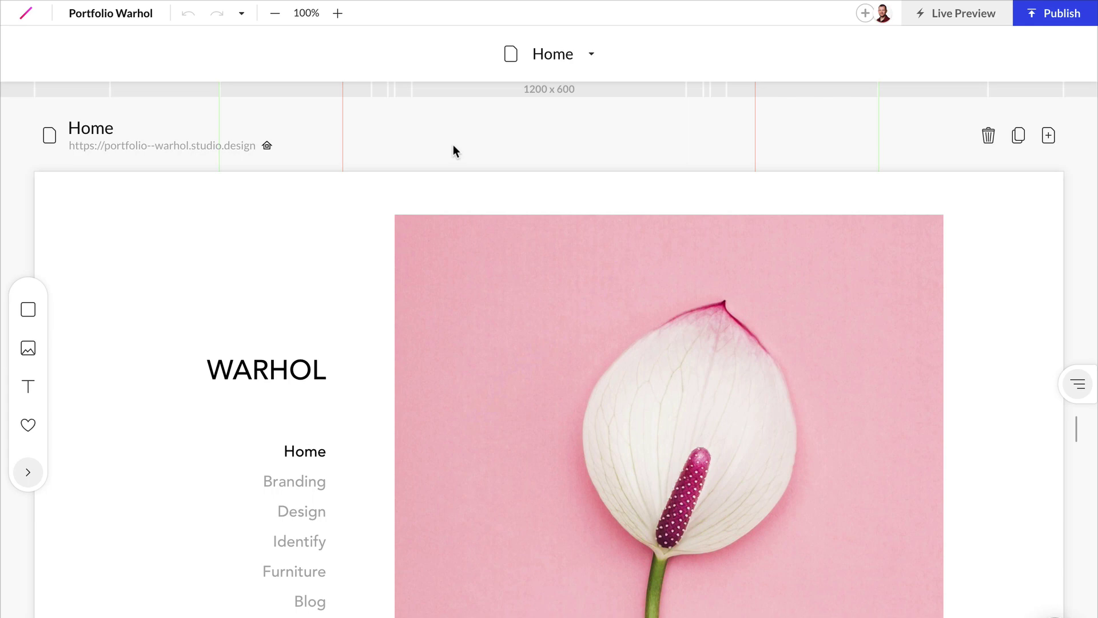
Browse the dashboard's Apps page, including Google Analytics, Tag Manager and Facebook Pixel integrations.
click(87, 14)
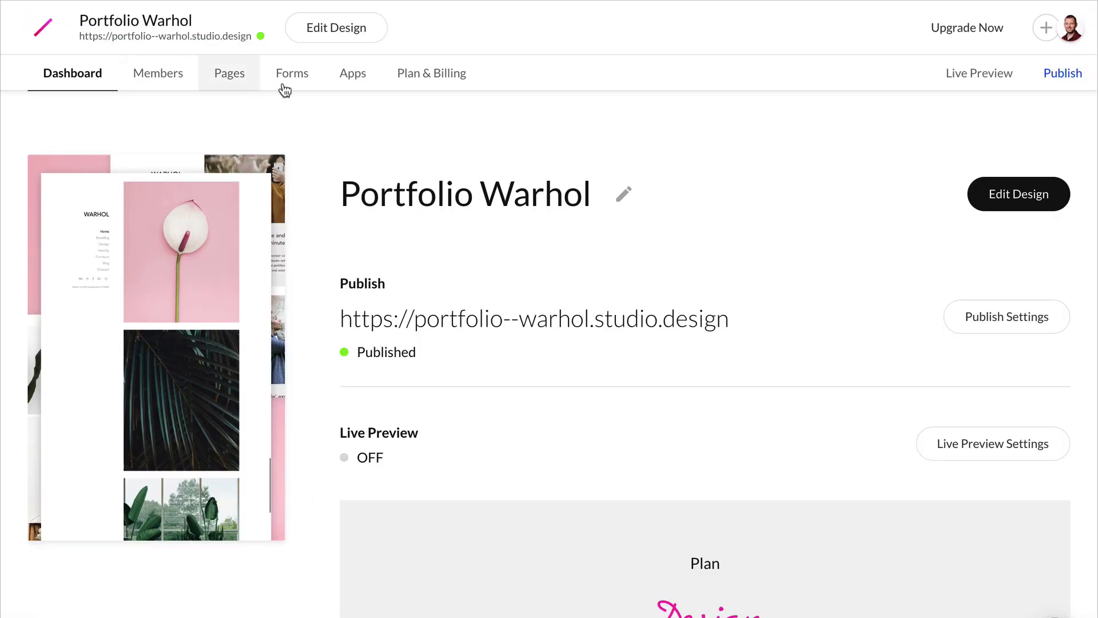
click(352, 75)
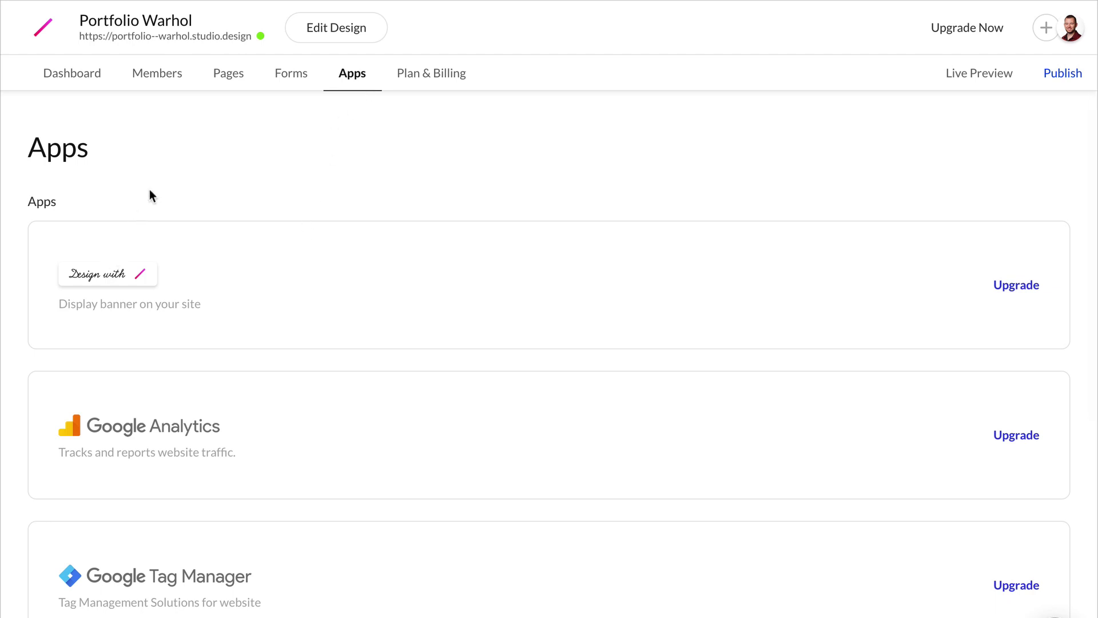
scroll(149, 190, down, 1)
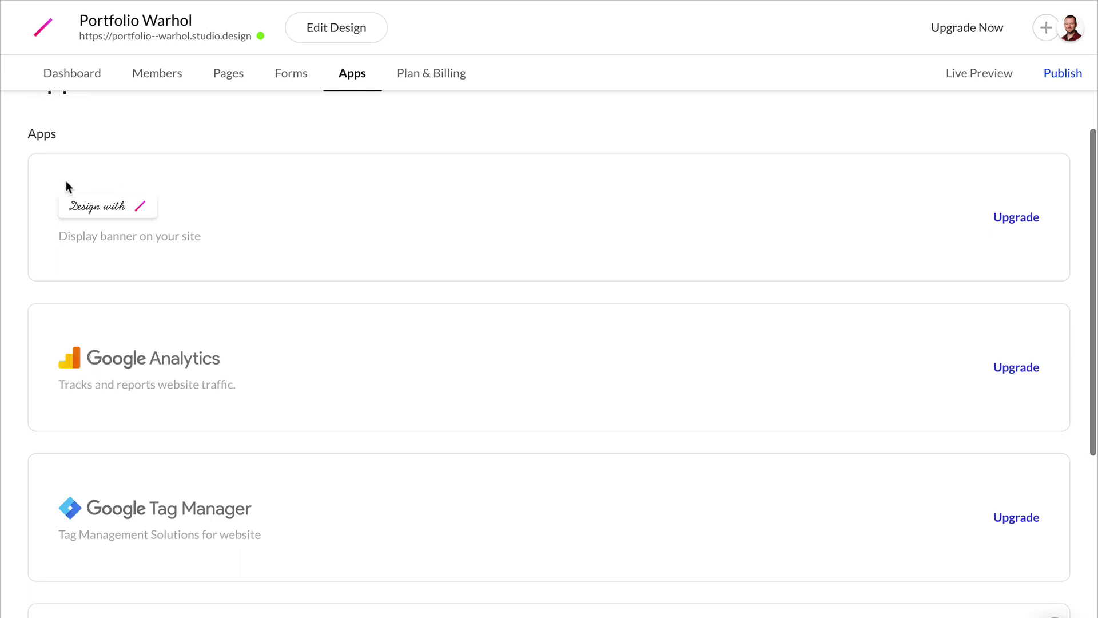
scroll(239, 259, down, 2)
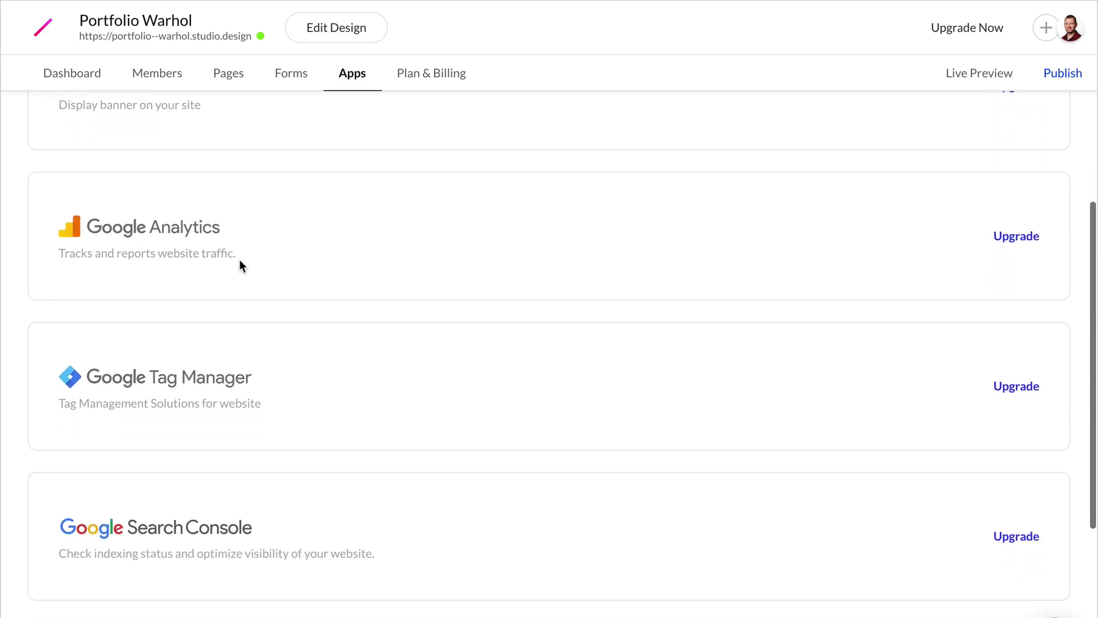
scroll(239, 261, down, 4)
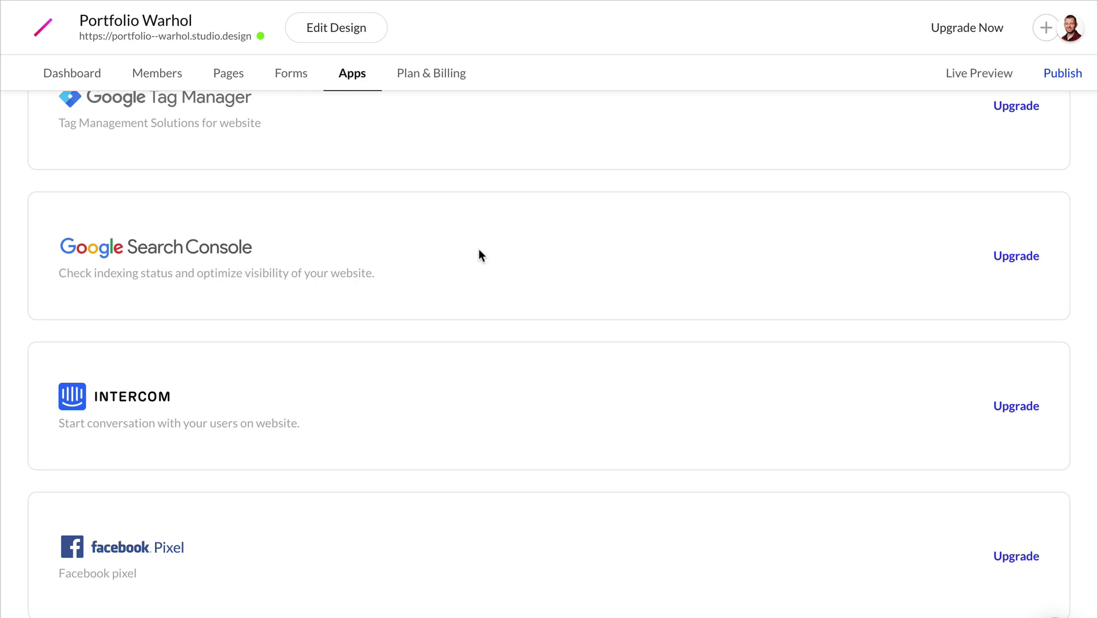
scroll(368, 411, up, 7)
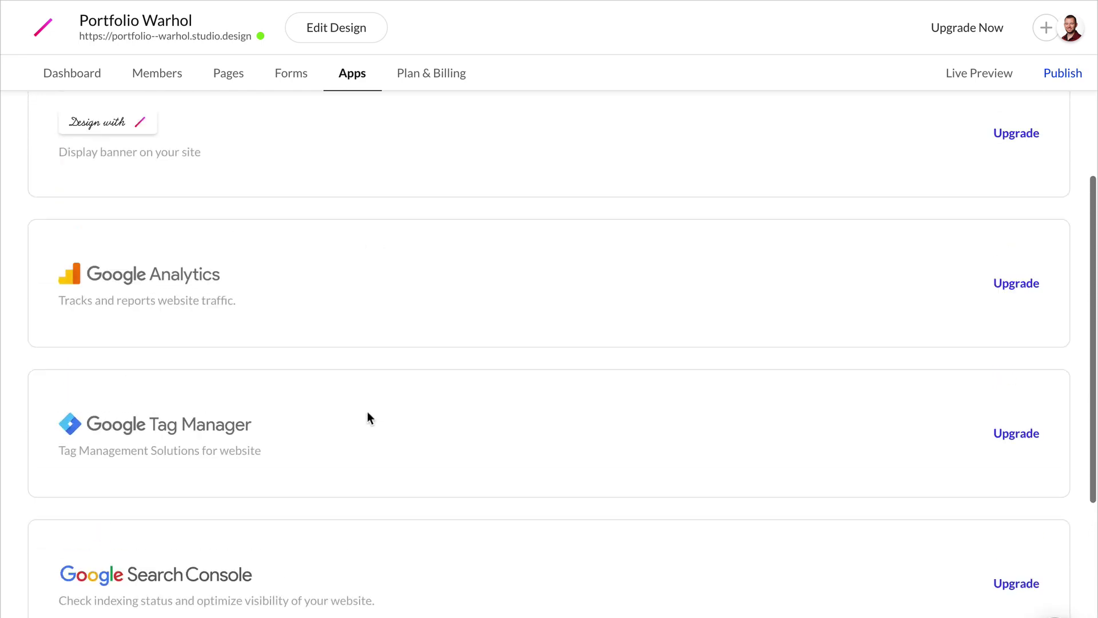